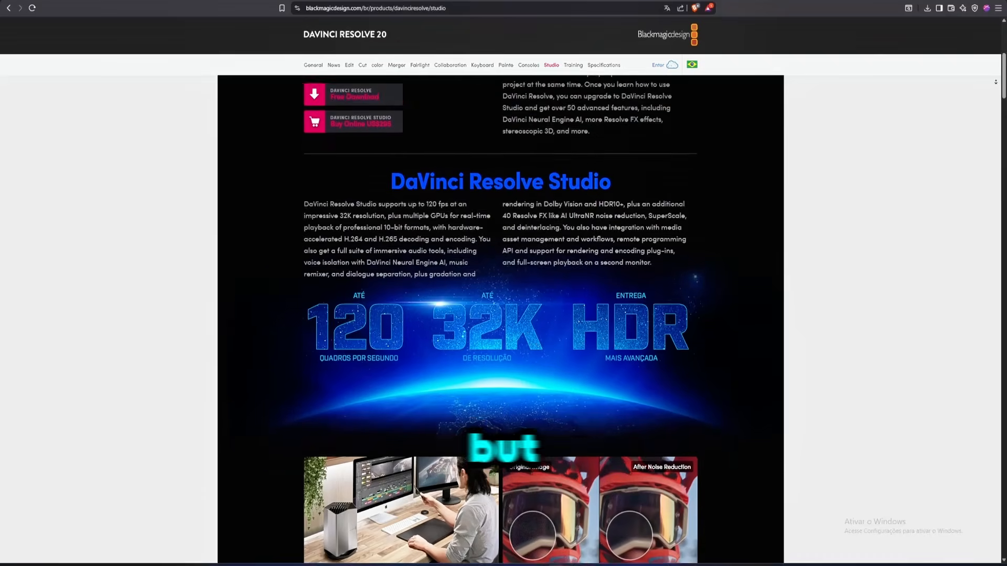
Review the feature overview on the DaVinci Resolve Studio product page.
scroll(501, 315, down, 3)
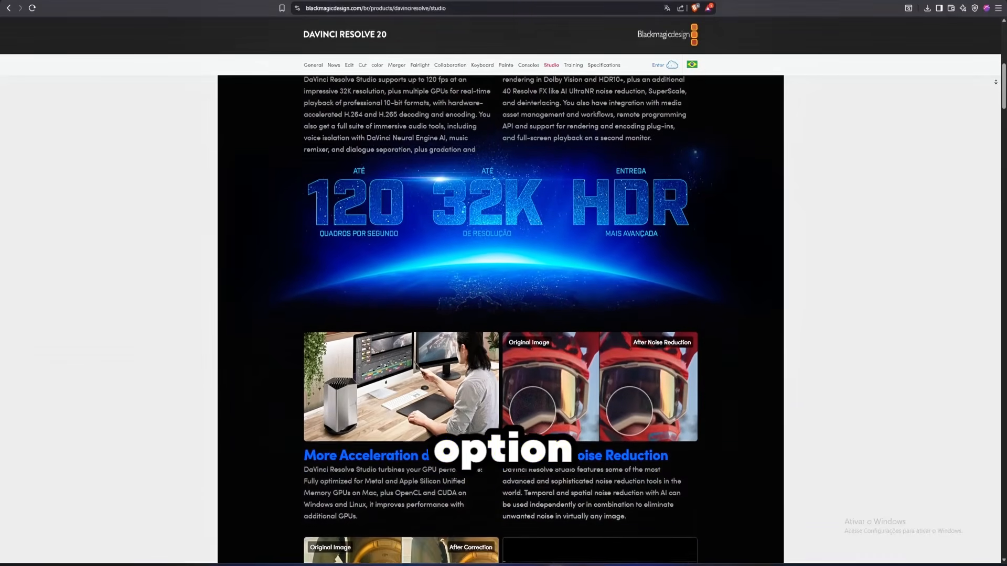
scroll(995, 82, down, 5)
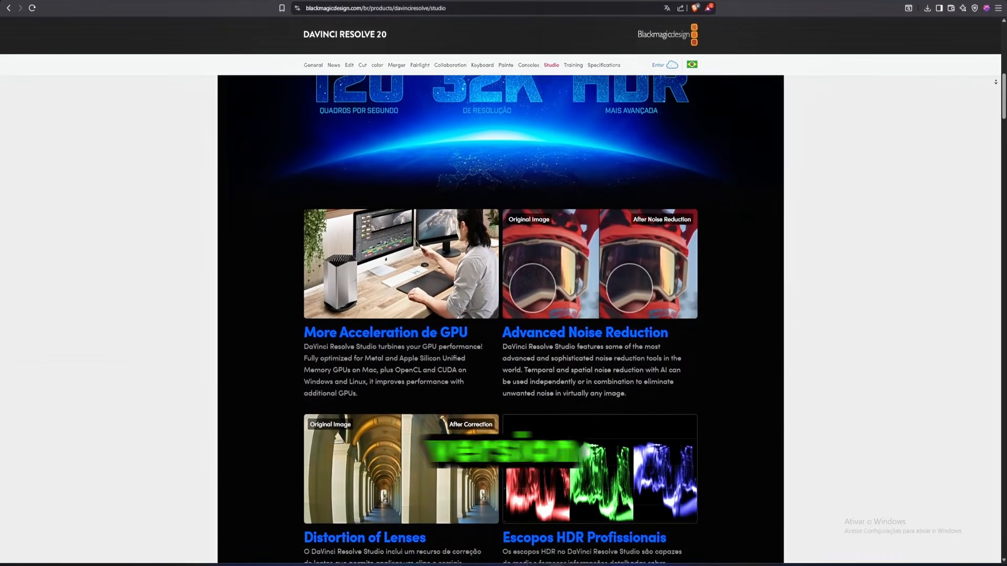
scroll(1000, 97, down, 9)
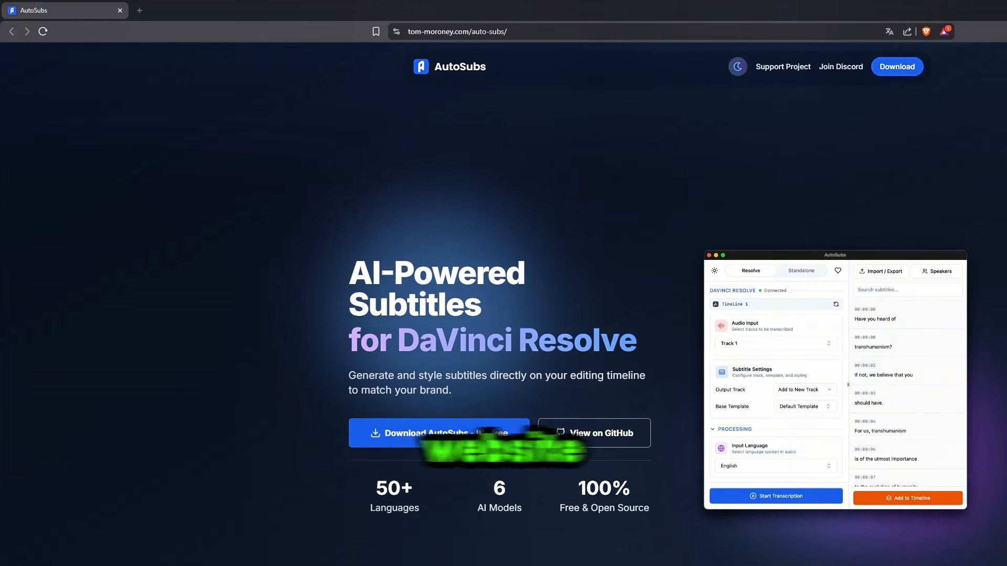
Go to the AutoSubs download from its website.
click(898, 68)
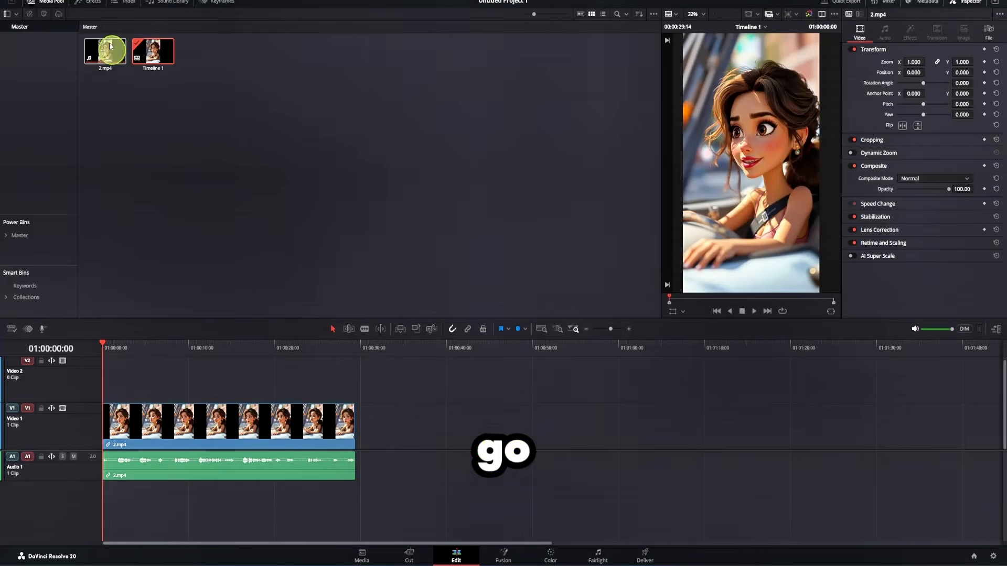
Add a Text+ title above the video clip at the start of the timeline.
click(88, 2)
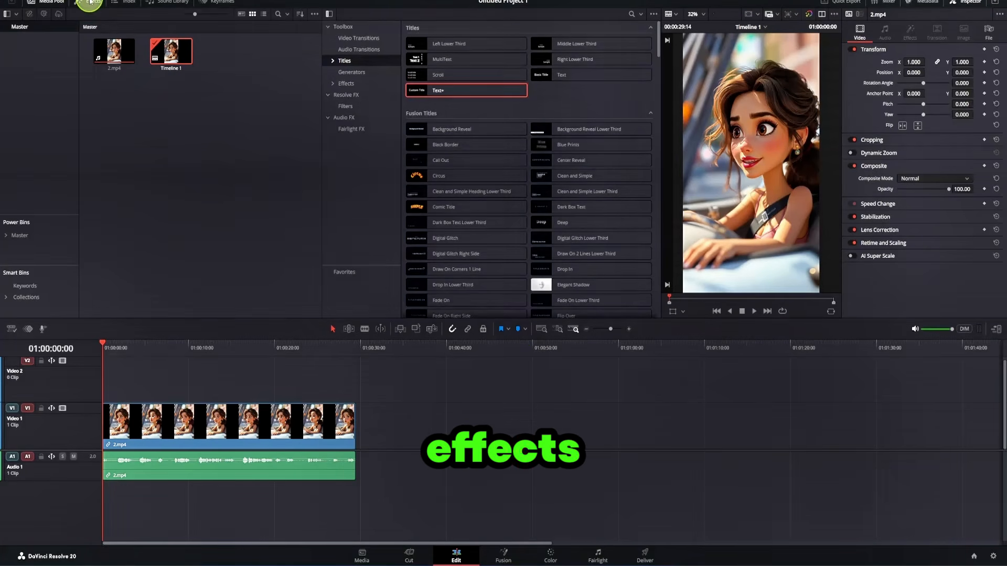
click(433, 91)
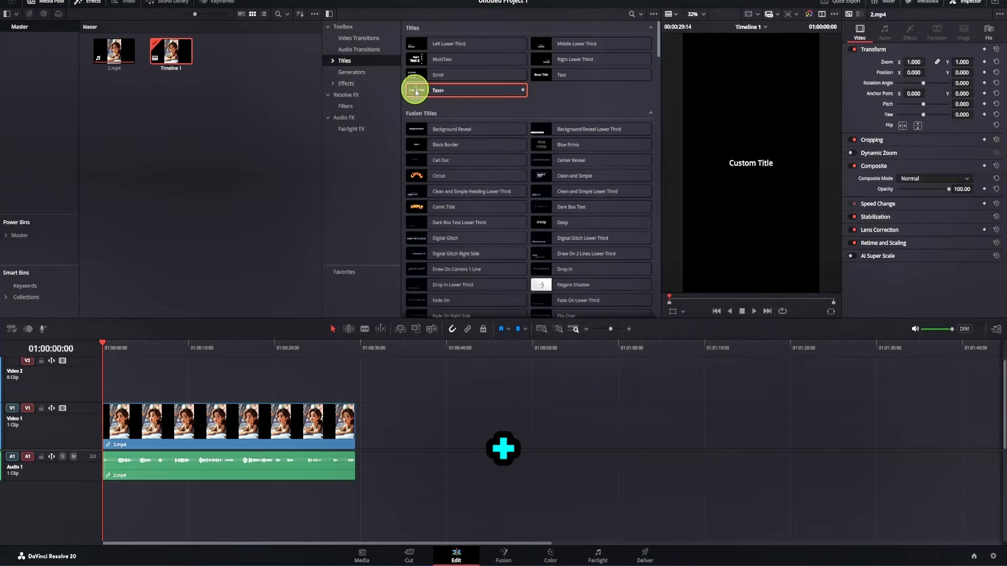
drag(419, 92, 105, 386)
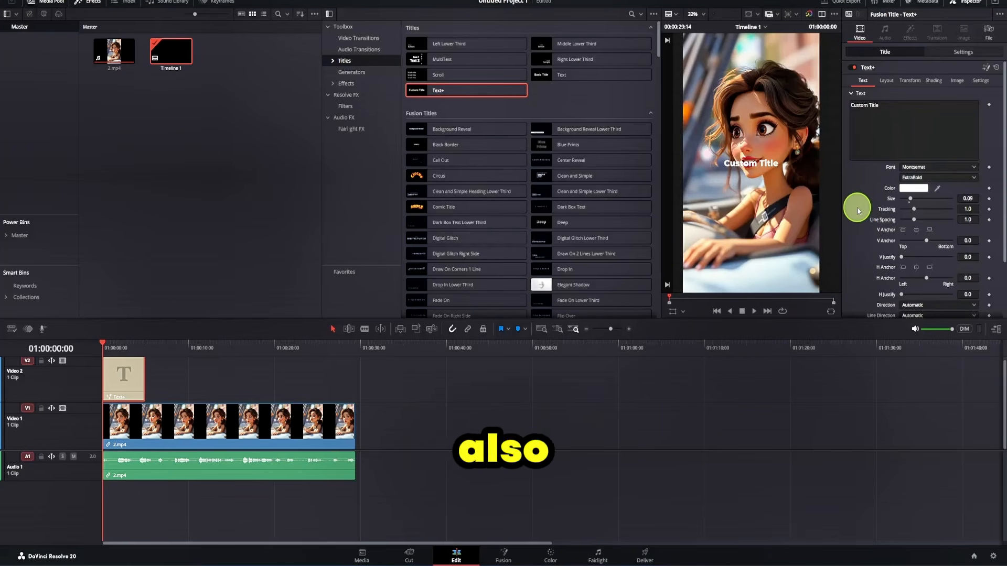
Style the title text yellow at size 0.0976 and move it slightly lower in the frame.
click(913, 188)
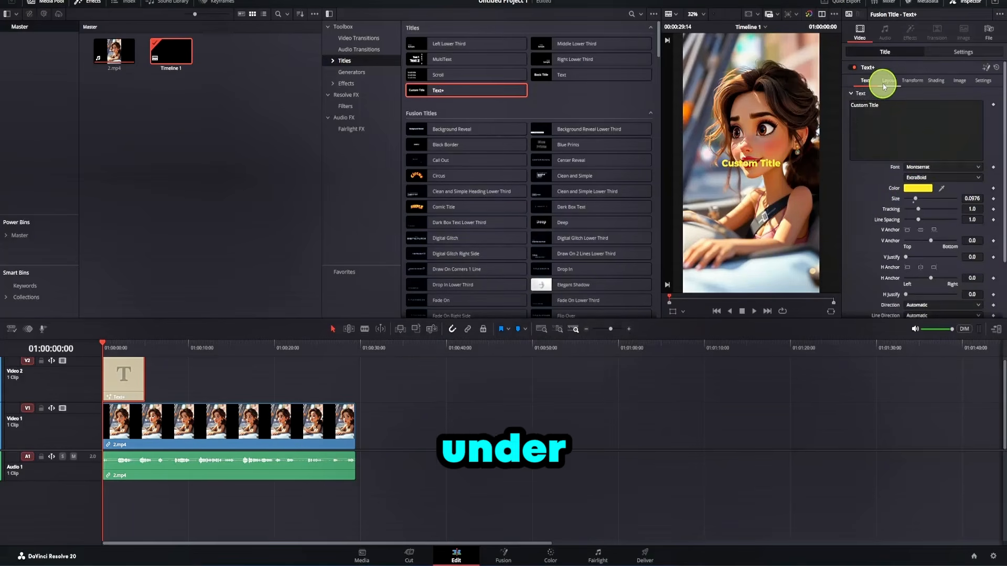
click(887, 84)
drag(969, 115, 932, 116)
click(866, 80)
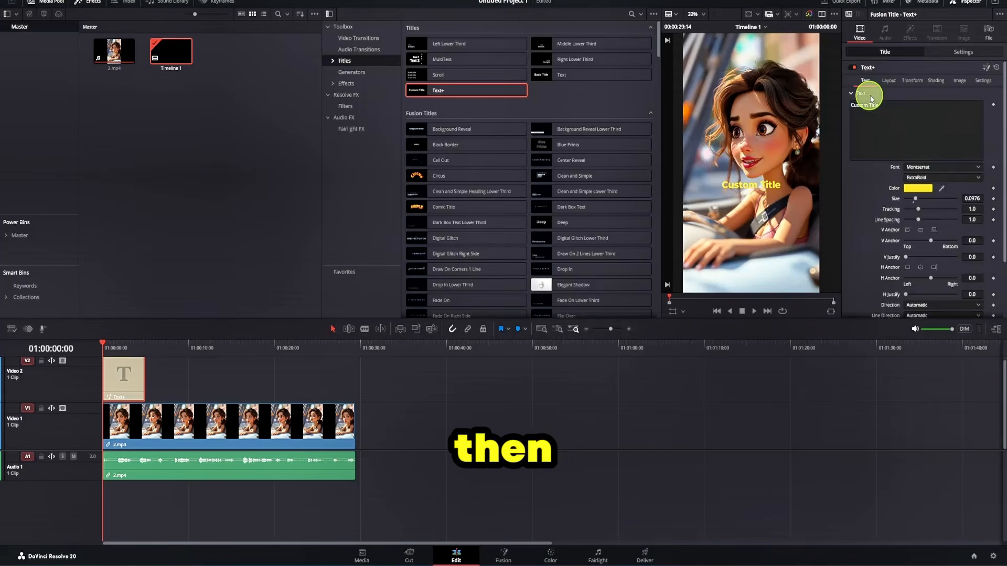
Enable the title's Red Outline shading element and make it black with a thickness of 0.0551.
click(933, 80)
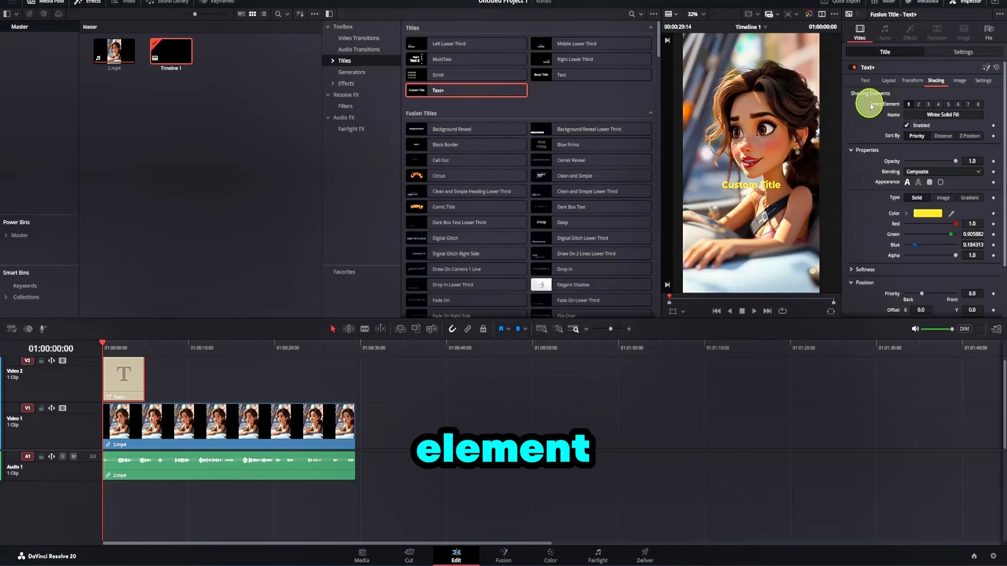
click(918, 104)
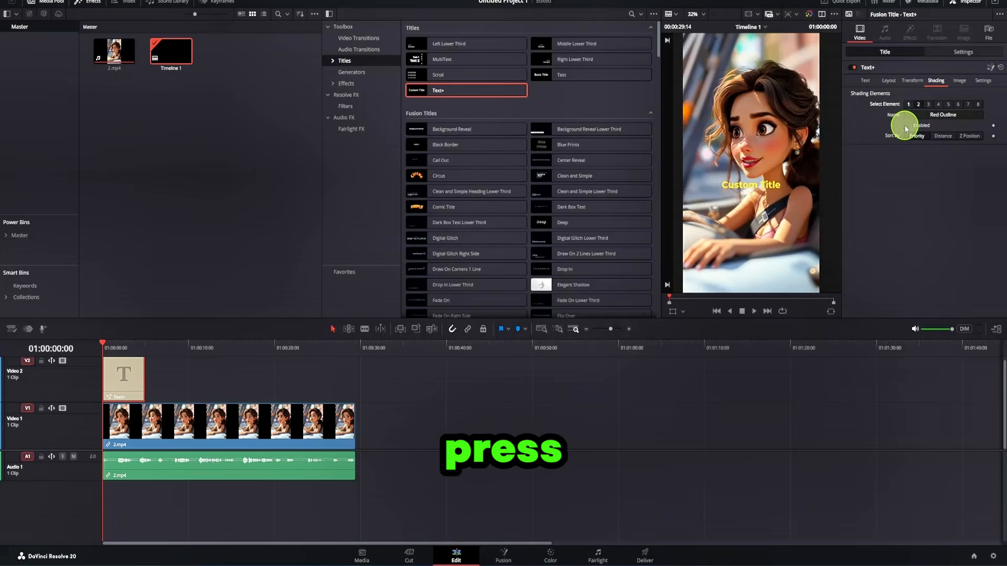
click(906, 126)
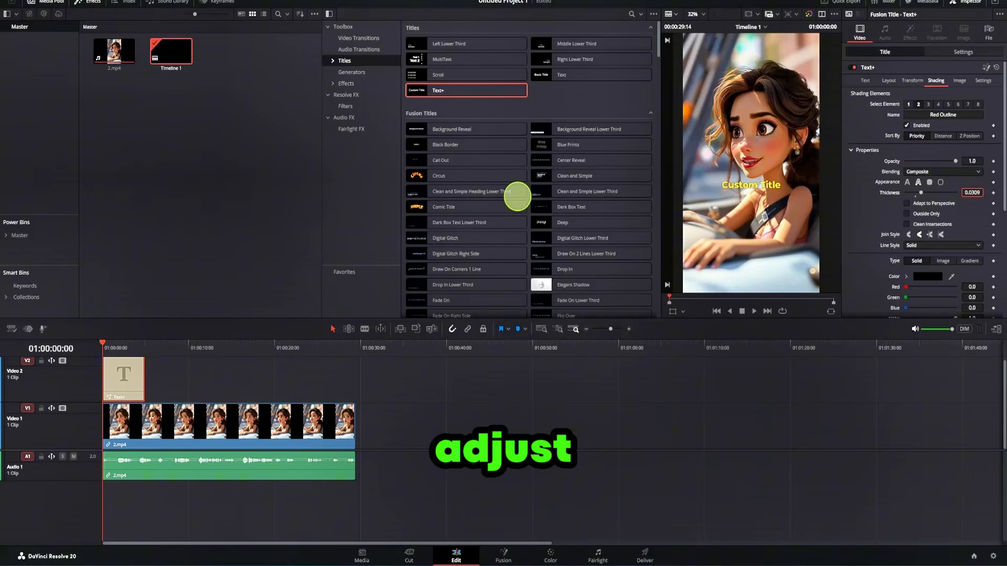
drag(973, 192, 990, 192)
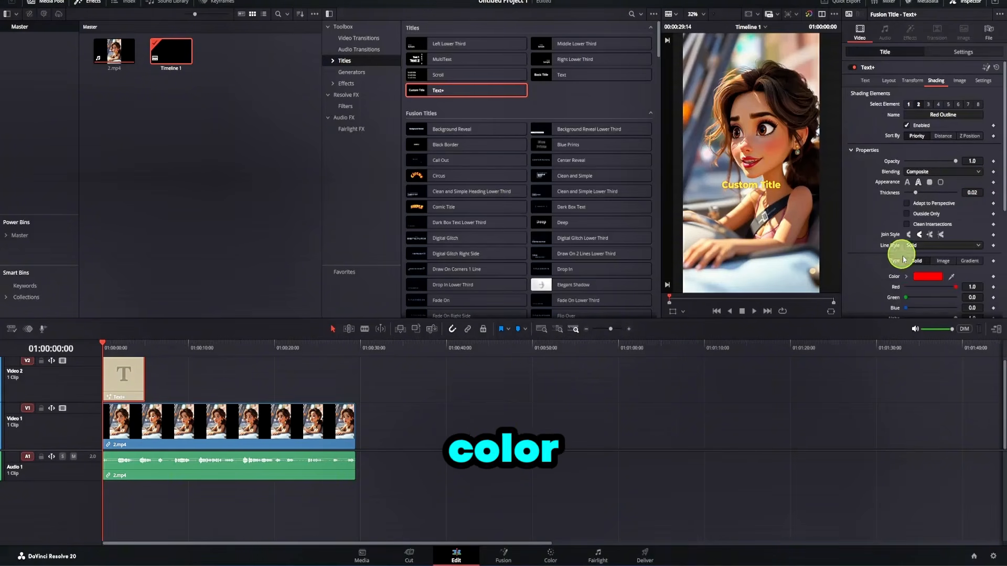
click(928, 276)
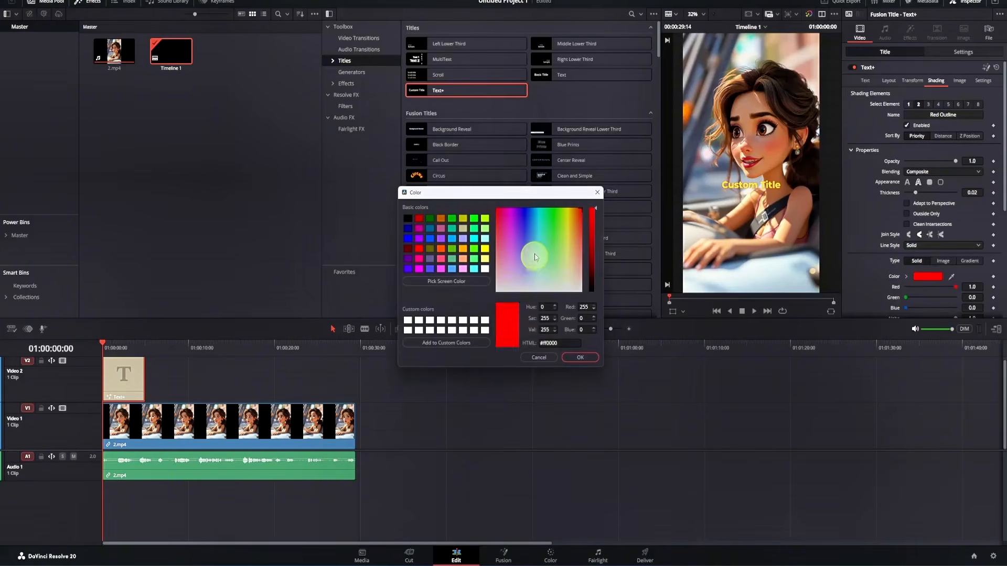
drag(593, 247, 594, 294)
click(581, 358)
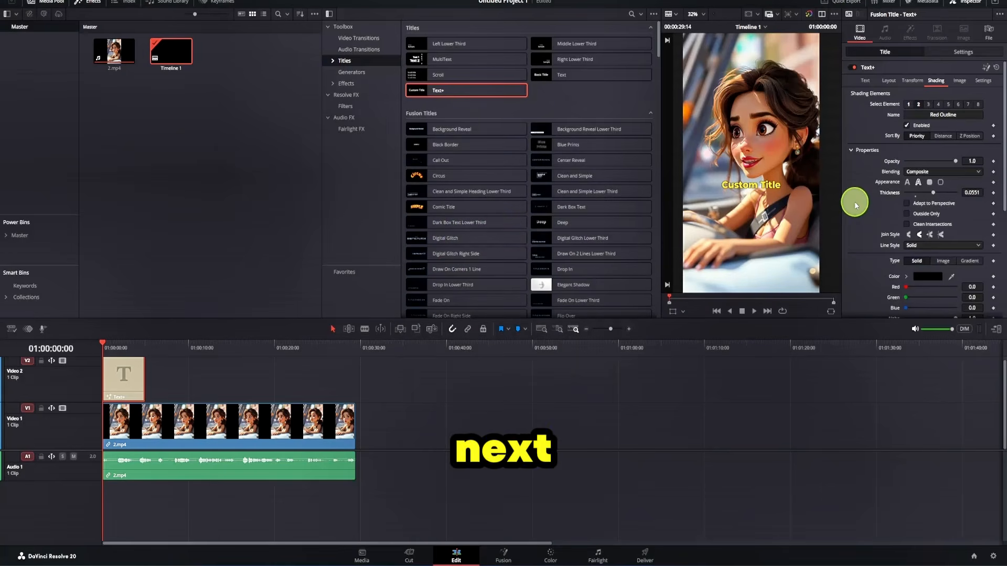
Enable the title's Black Shadow shading element and color it white.
click(928, 105)
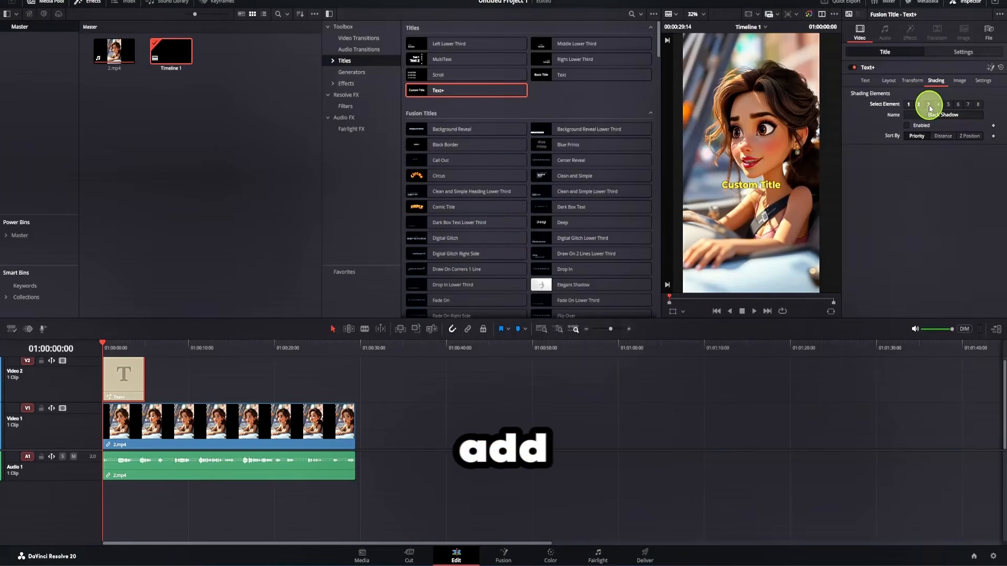
click(907, 125)
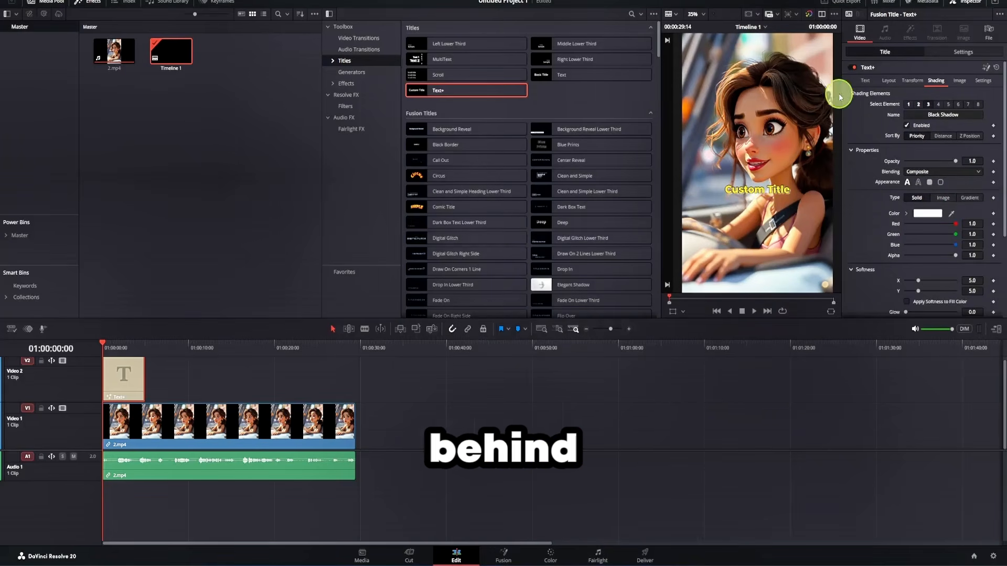
Enable the title's Blue Border shading element in white, with horizontal extension 0.042 and corner rounding 0.231.
click(937, 103)
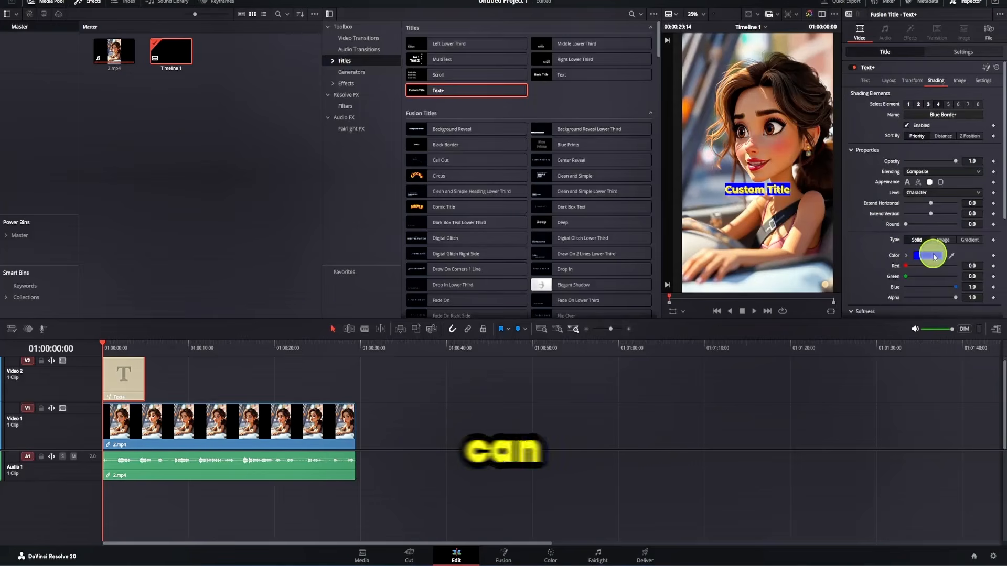
click(929, 256)
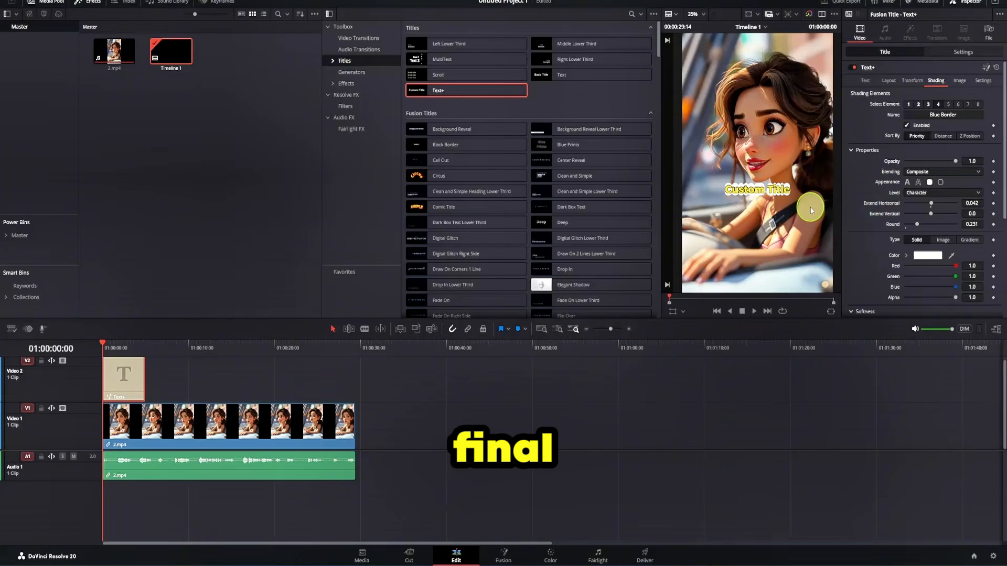
scroll(766, 180, down, 2)
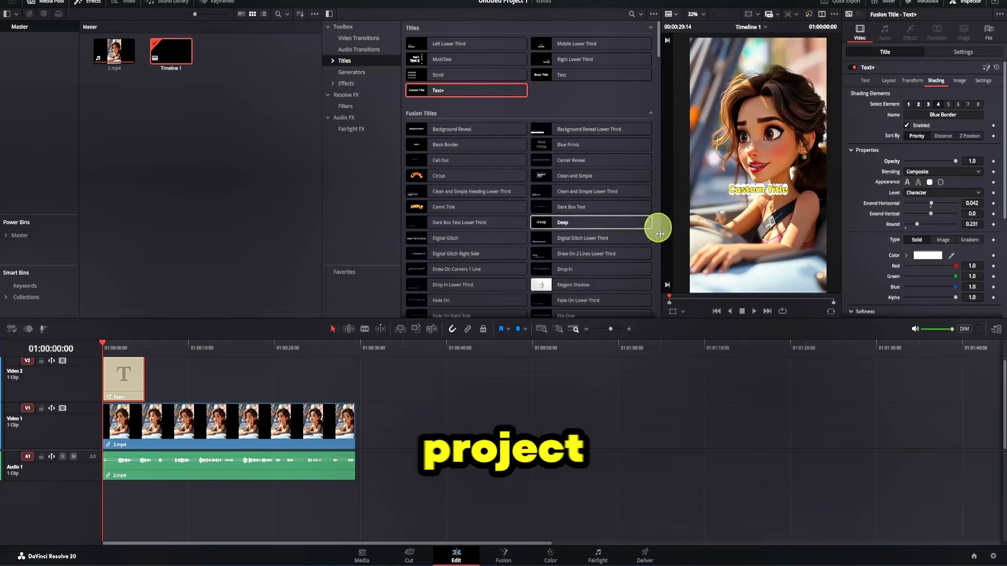
Store the styled Text+ title in the media pool and delete it from the timeline.
drag(133, 386, 178, 96)
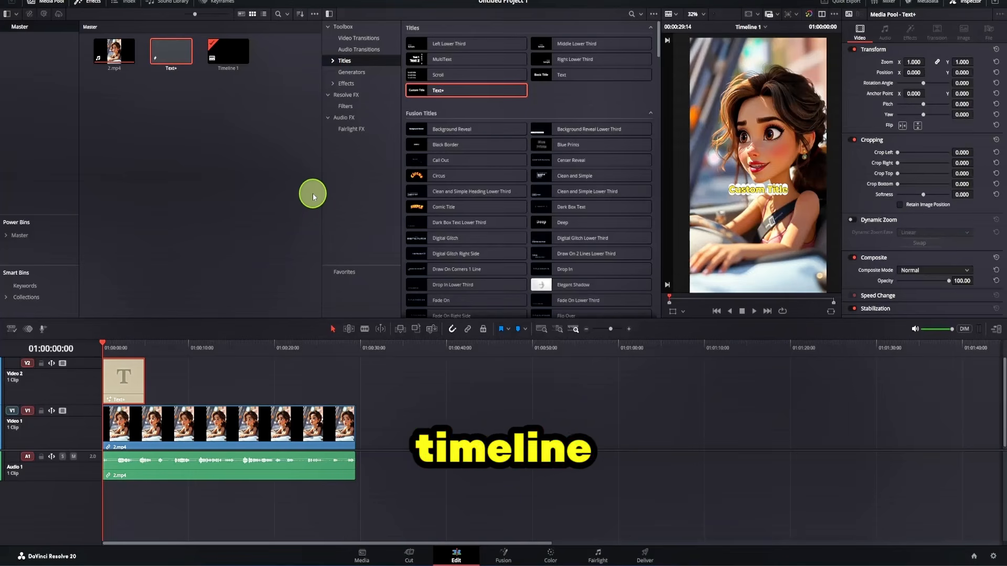
click(129, 381)
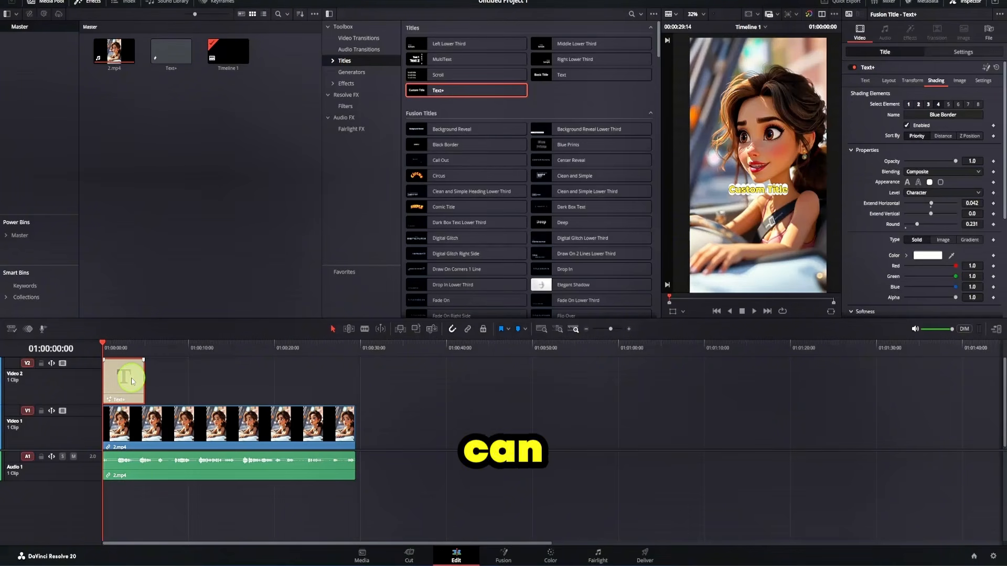
key(Delete)
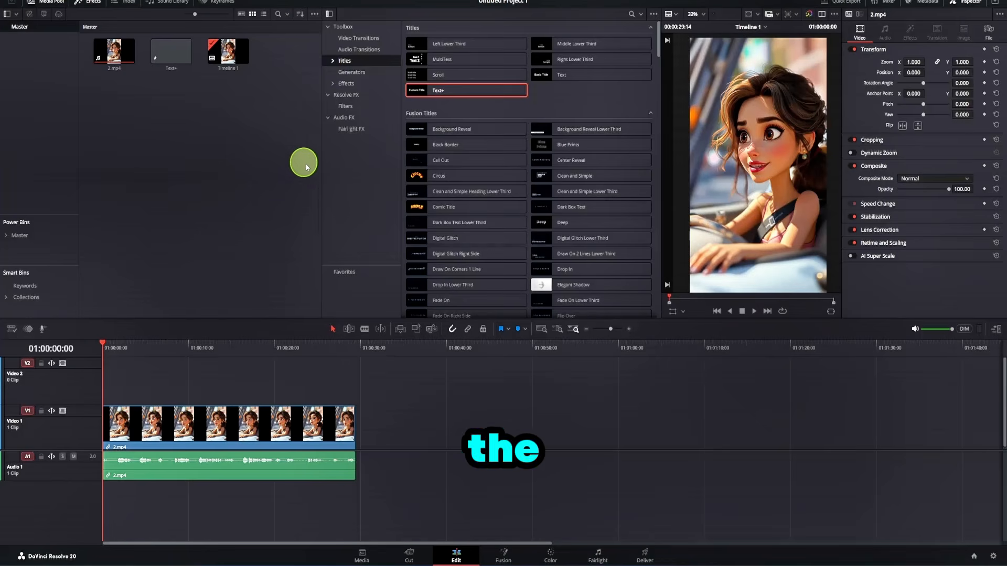
Launch the AutoSubs script from the workspace scripts.
click(295, 1)
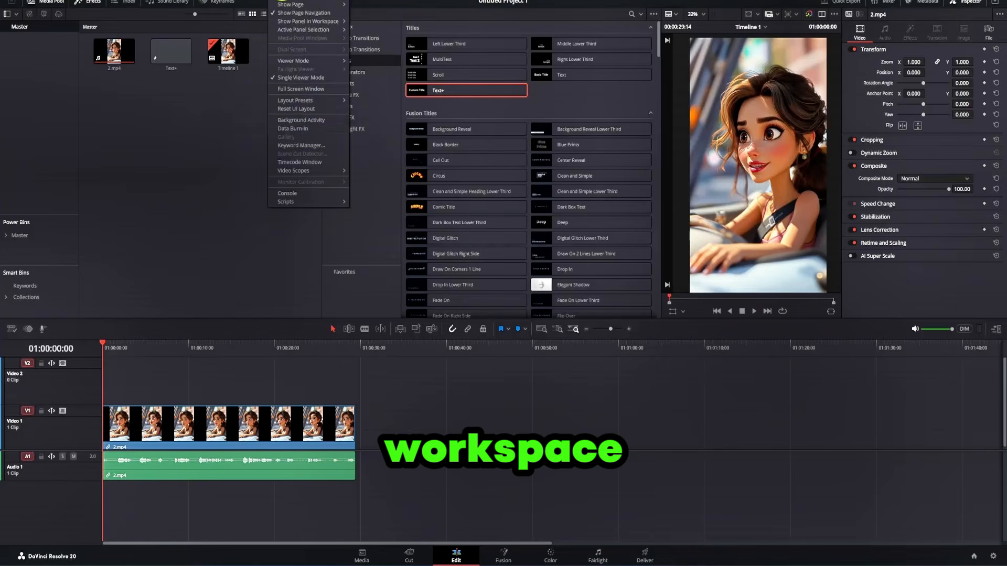
mouse_move(292, 204)
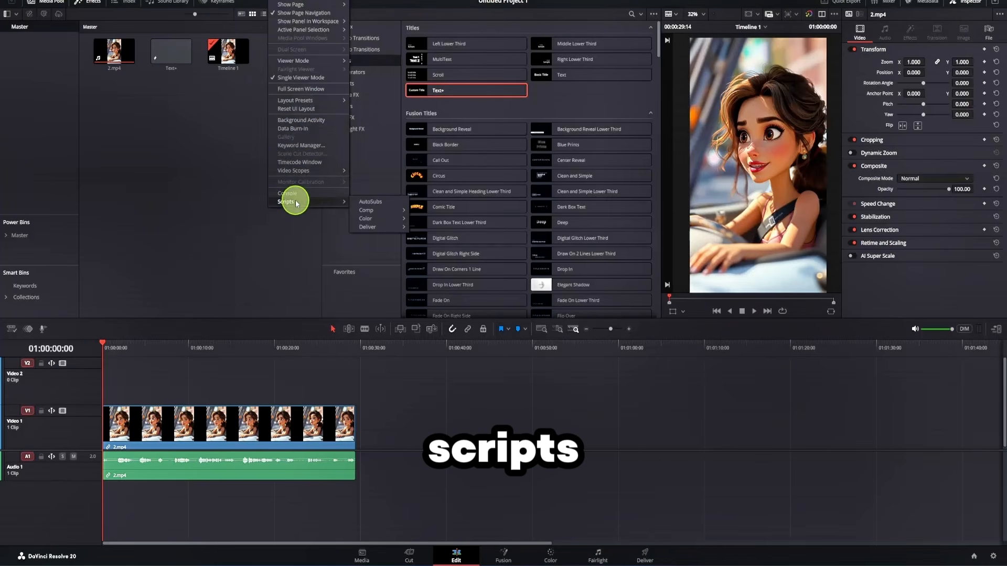
click(373, 202)
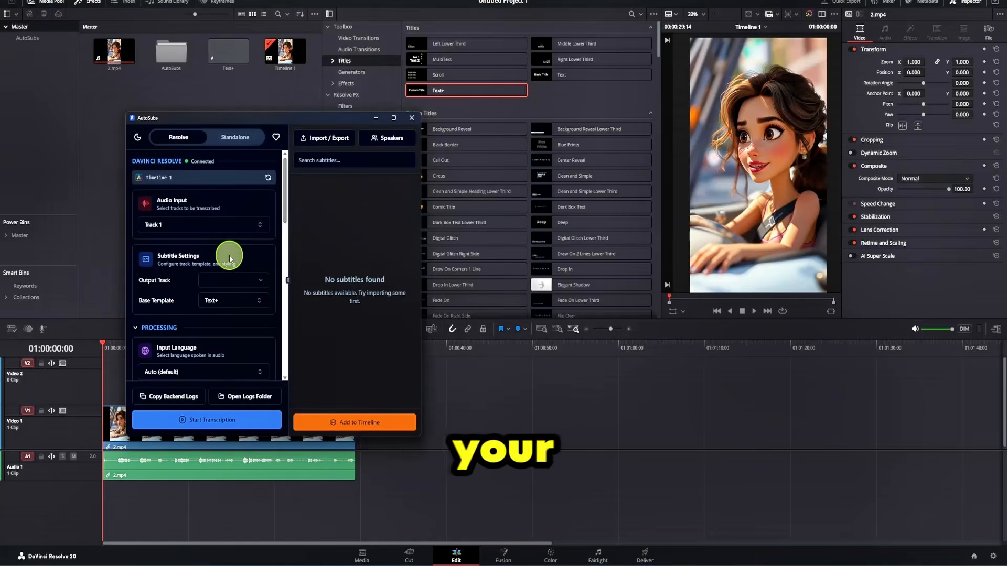
Select Audio 1 as the AutoSubs audio input for transcription.
click(191, 229)
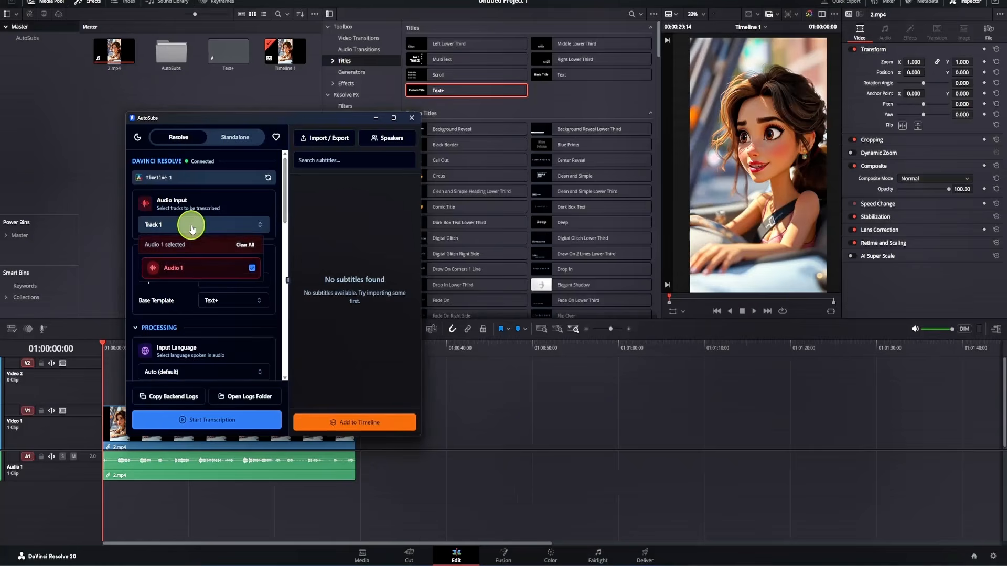
click(181, 275)
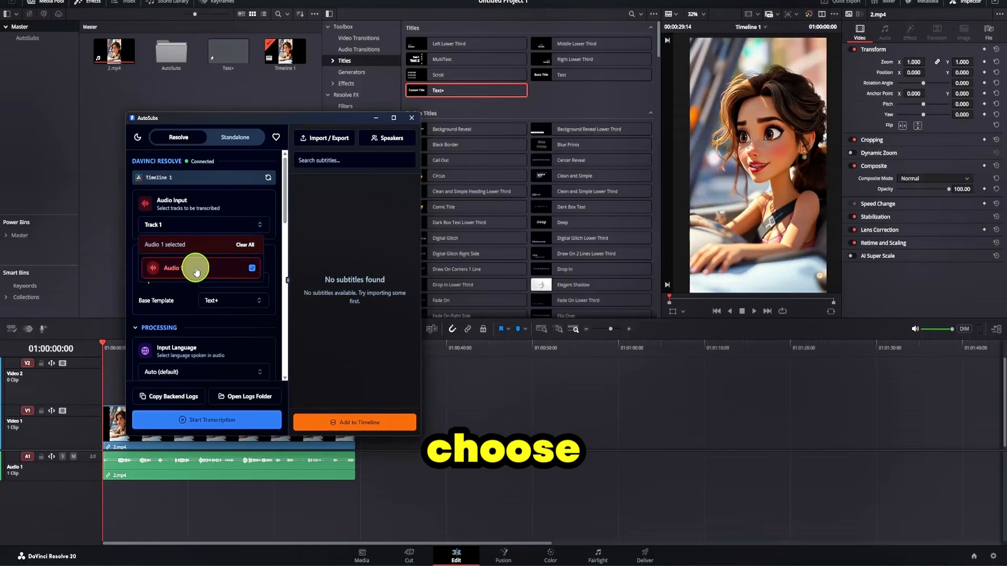
click(195, 271)
click(196, 271)
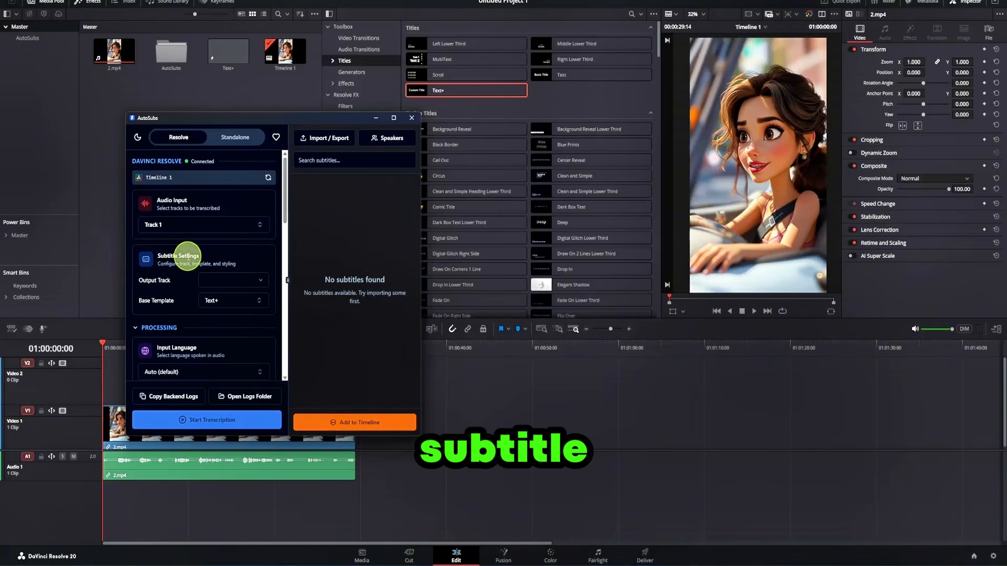
Configure AutoSubs with the Text+ base template, English as input language and Video 1 as output track.
click(213, 301)
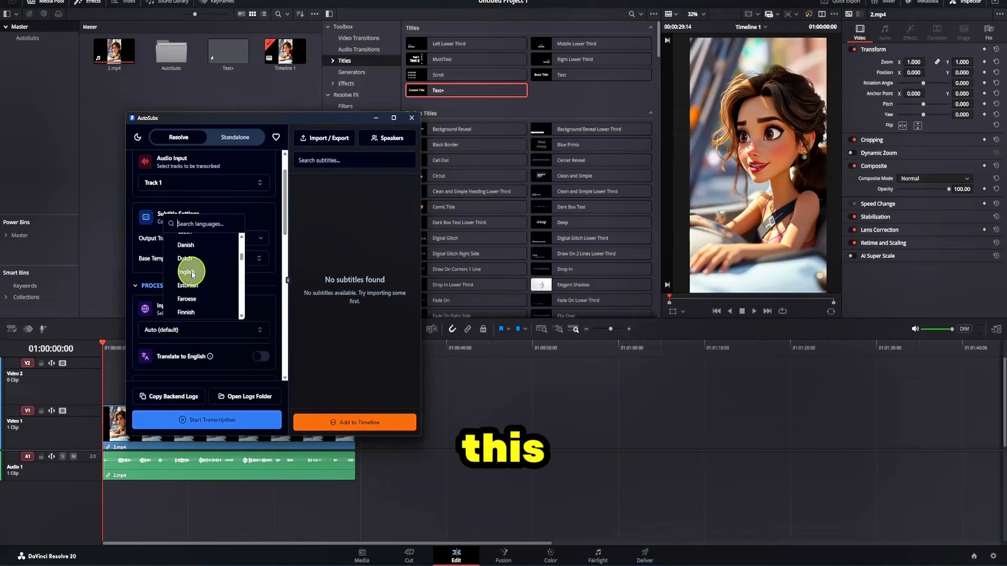
scroll(193, 272, down, 2)
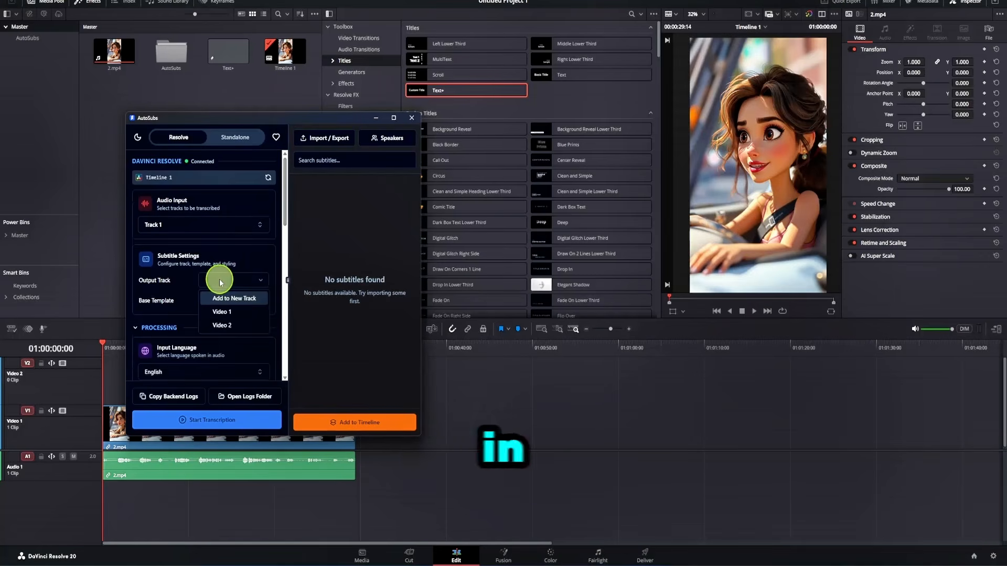
click(231, 311)
Set the word limit in the AutoSubs subtitle line rules to 1 word per line.
scroll(249, 264, down, 10)
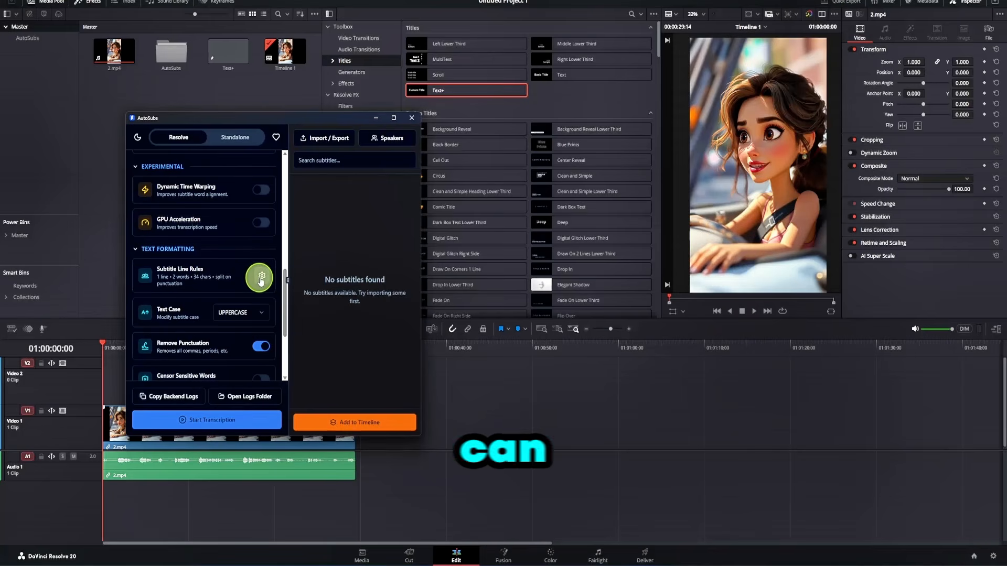
click(261, 278)
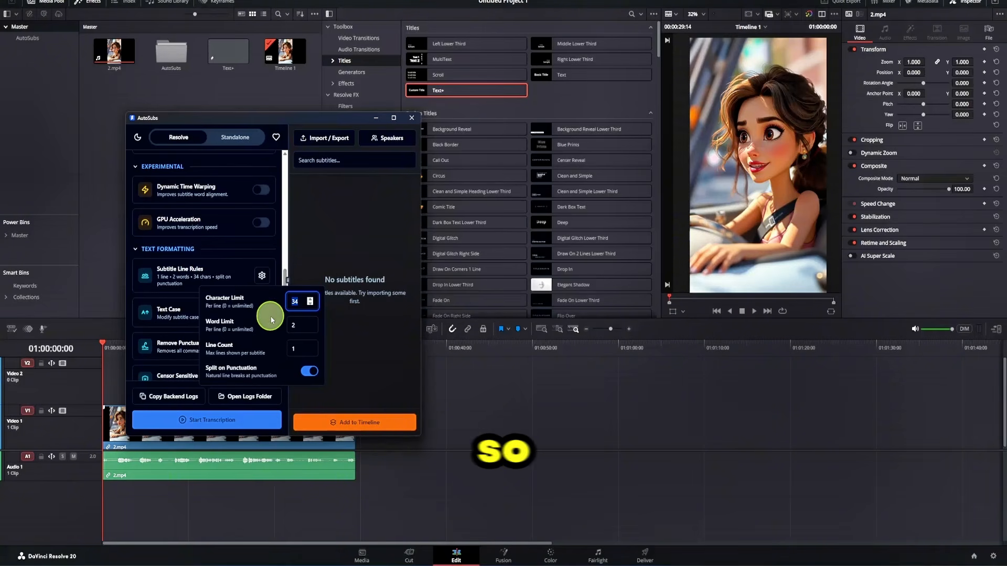
click(309, 328)
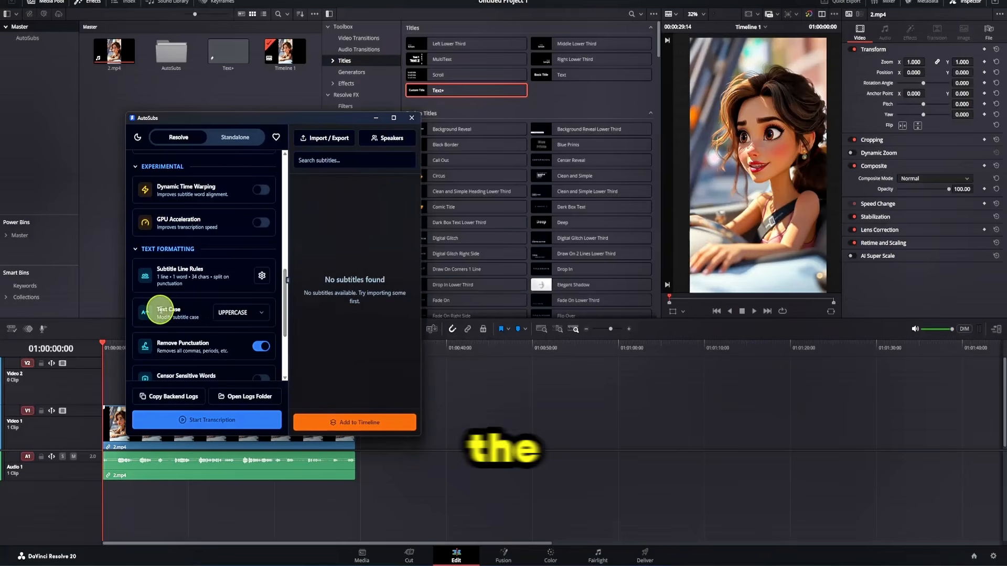
Choose UPPERCASE as the subtitle text case and enable censoring of sensitive words.
click(236, 313)
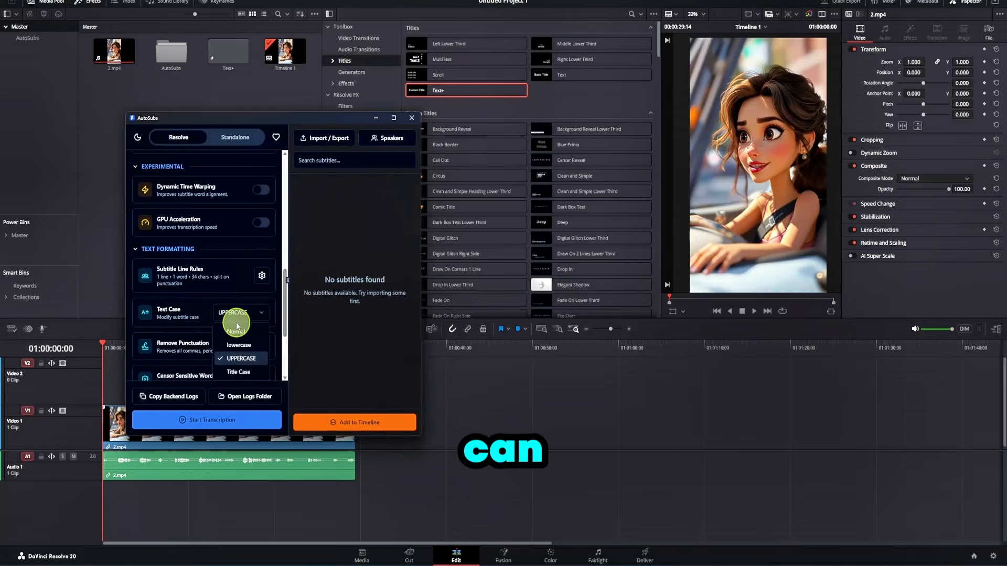
click(257, 358)
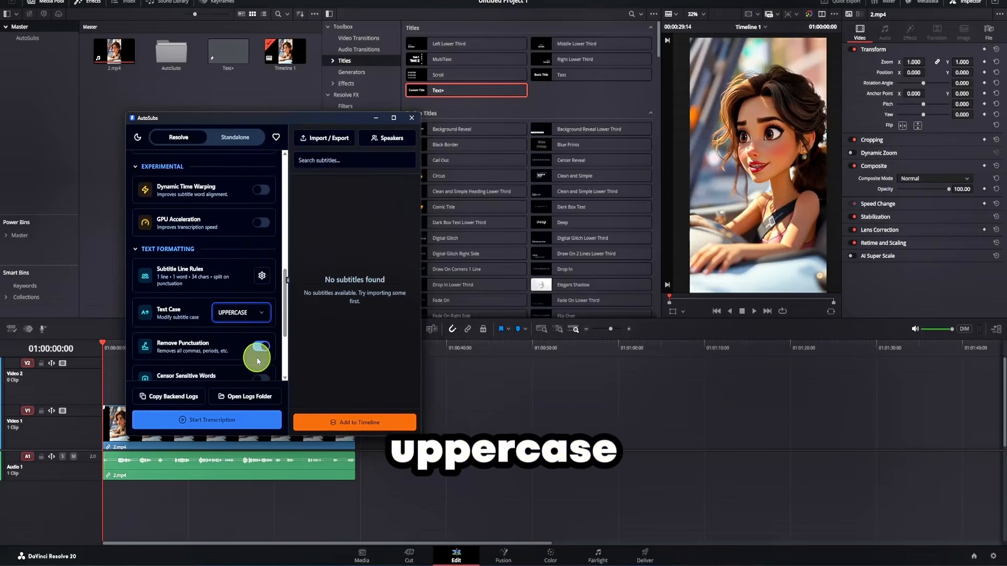
scroll(254, 346, down, 1)
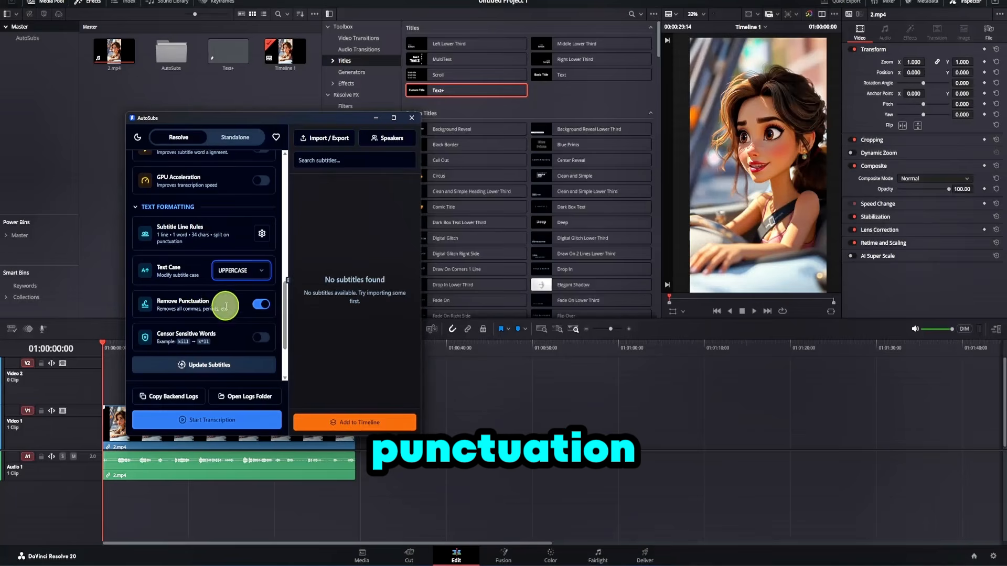
click(261, 337)
scroll(239, 327, down, 3)
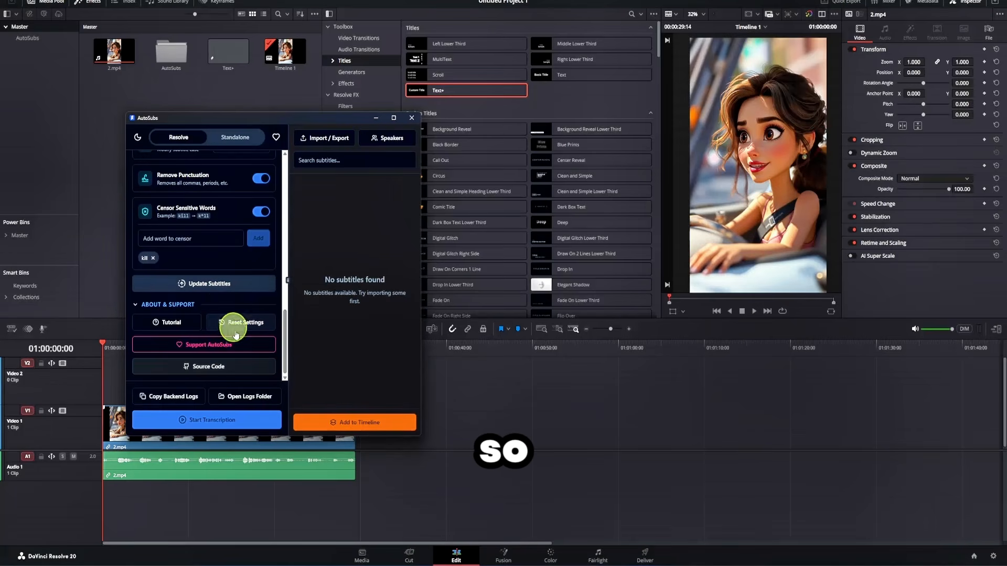
Run the transcription, add the resulting subtitles to the timeline and close AutoSubs.
click(246, 422)
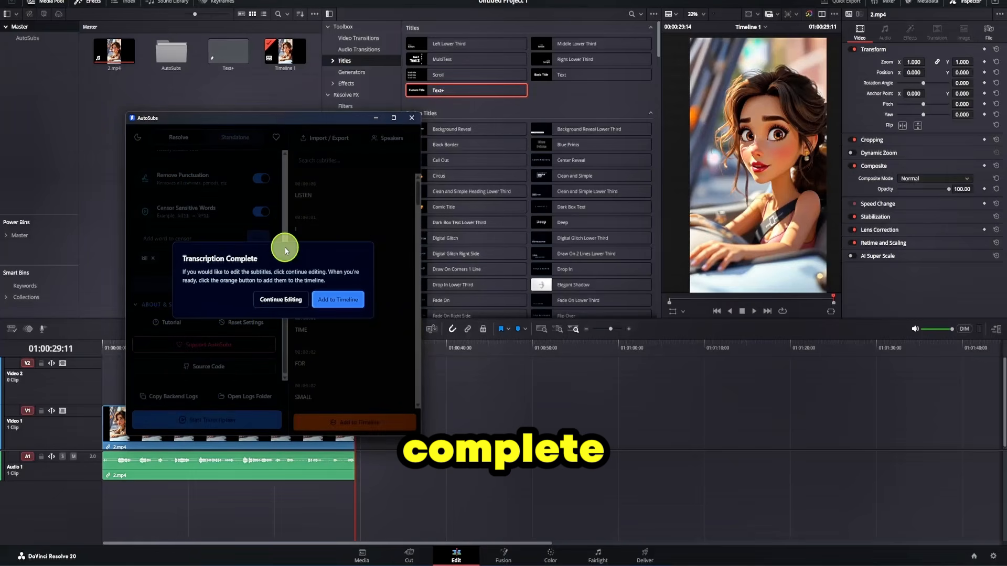
click(344, 304)
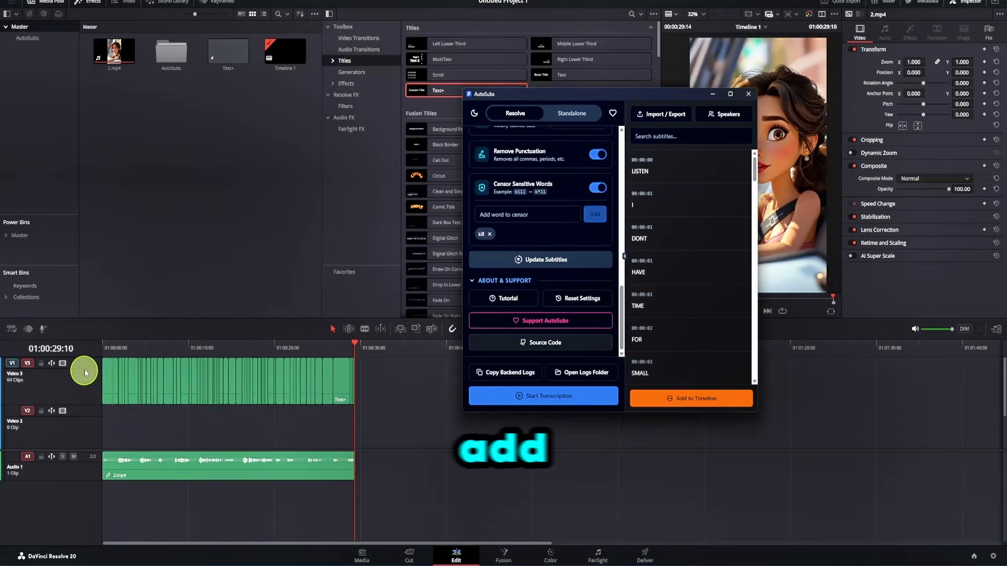
click(747, 94)
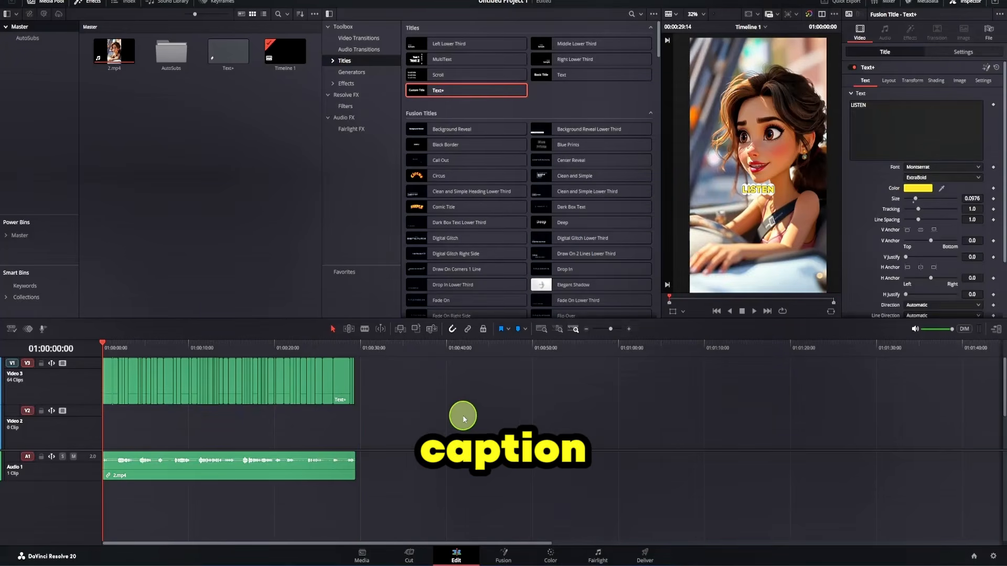